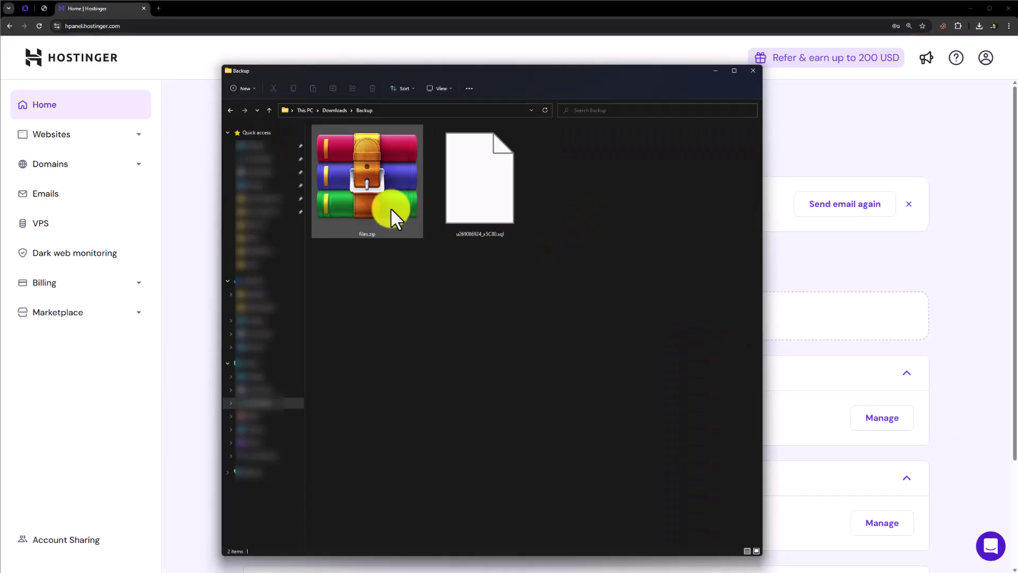
Step: Check files.zip and the SQL dump in the Backup folder, then put File Explorer away
{"action": "mouse_move", "coordinate": [510, 211]}
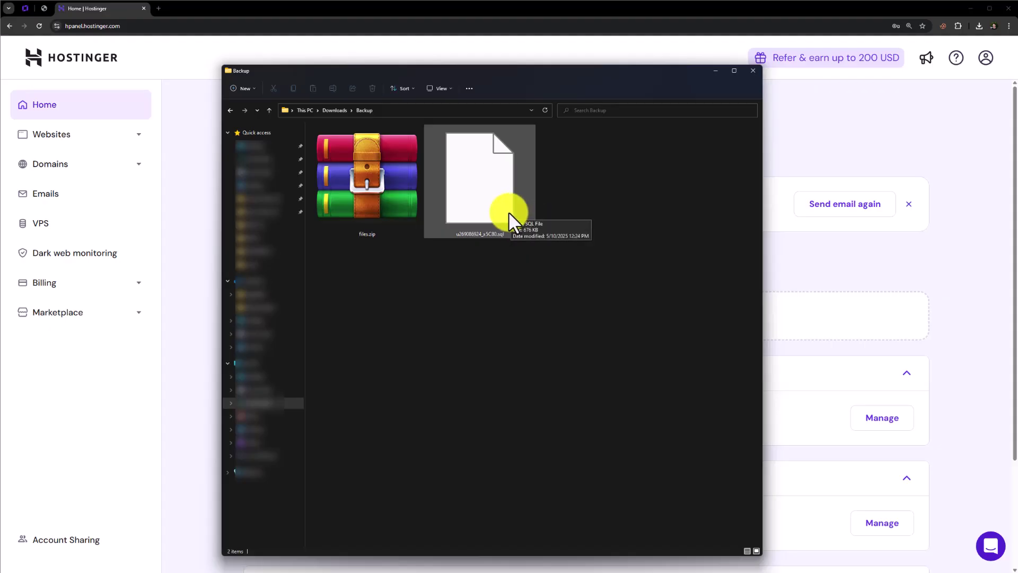
{"action": "key", "text": "alt+Tab"}
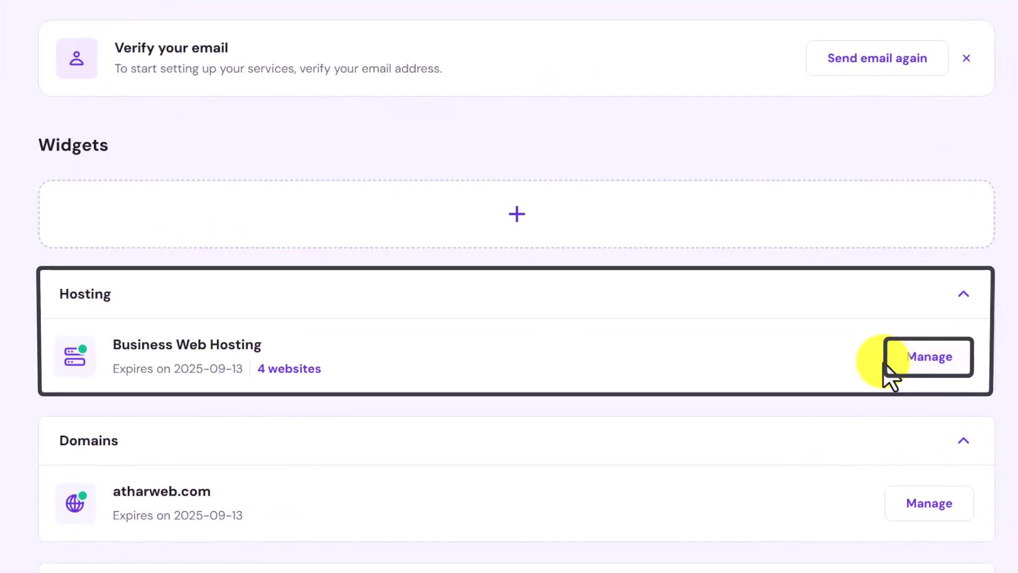
Step: From the Hosting plan, select newdomain.atharweb.com and open its File Manager
{"action": "left_click", "coordinate": [917, 360]}
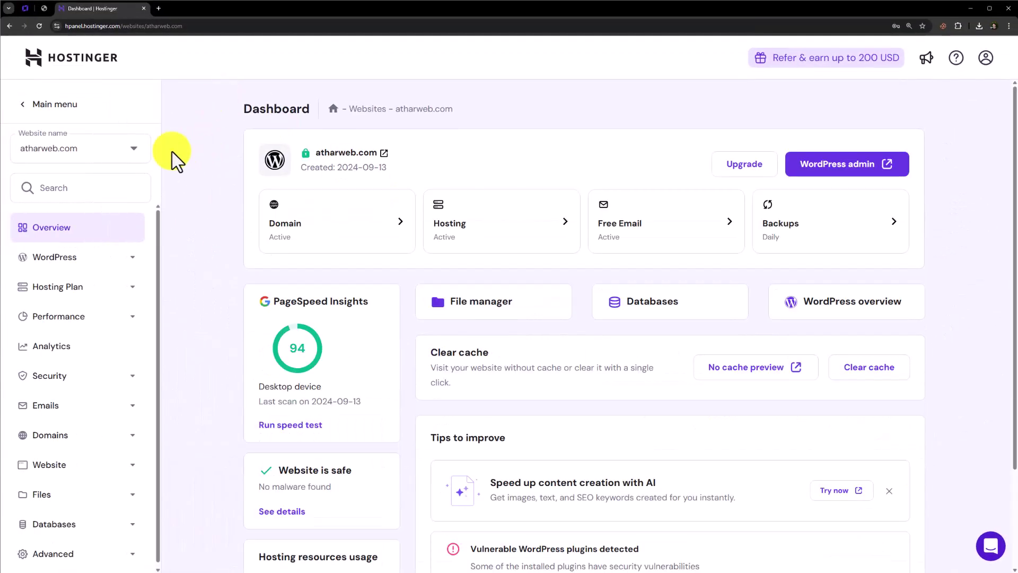
{"action": "left_click", "coordinate": [127, 152]}
{"action": "left_click", "coordinate": [105, 275]}
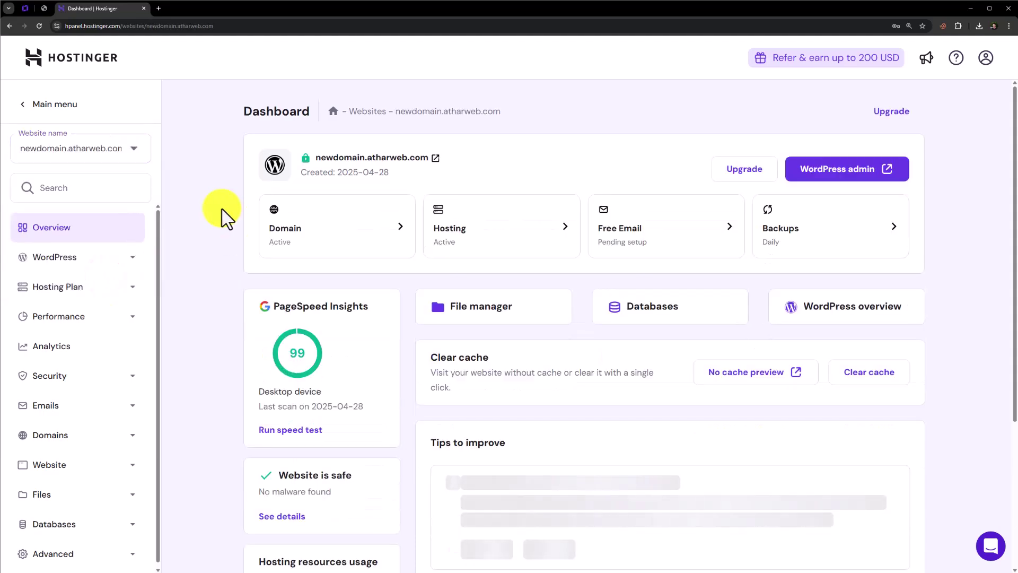
{"action": "left_click", "coordinate": [480, 318]}
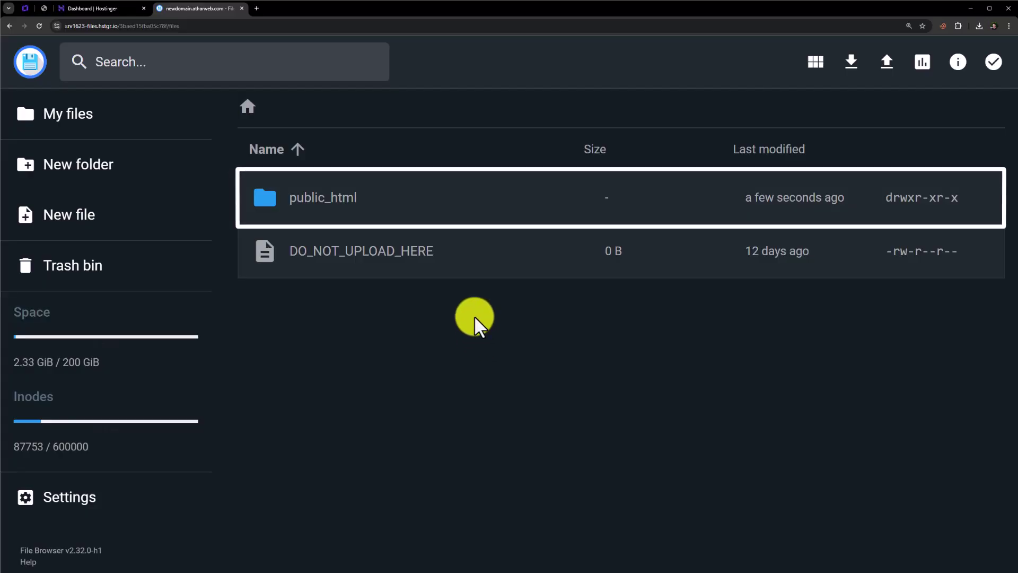
Step: Upload files.zip from the Backup folder into public_html
{"action": "double_click", "coordinate": [374, 205]}
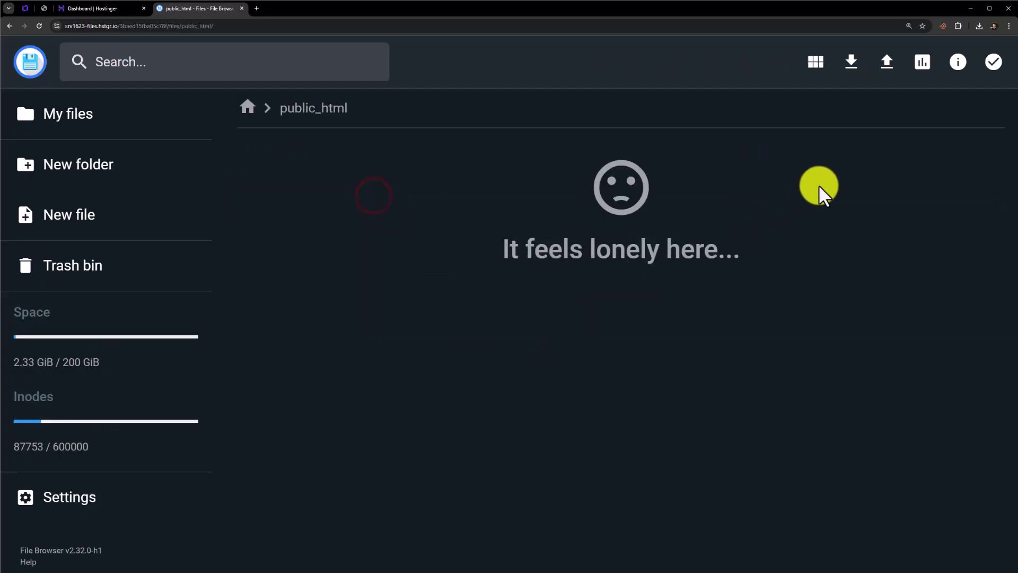
{"action": "left_click", "coordinate": [881, 68]}
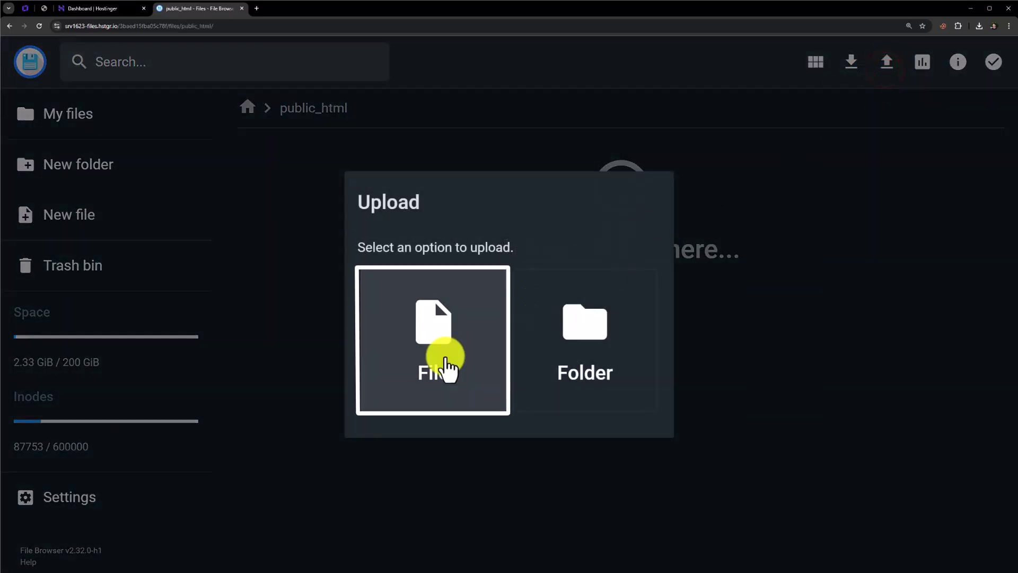
{"action": "left_click", "coordinate": [447, 352]}
{"action": "left_click", "coordinate": [150, 132]}
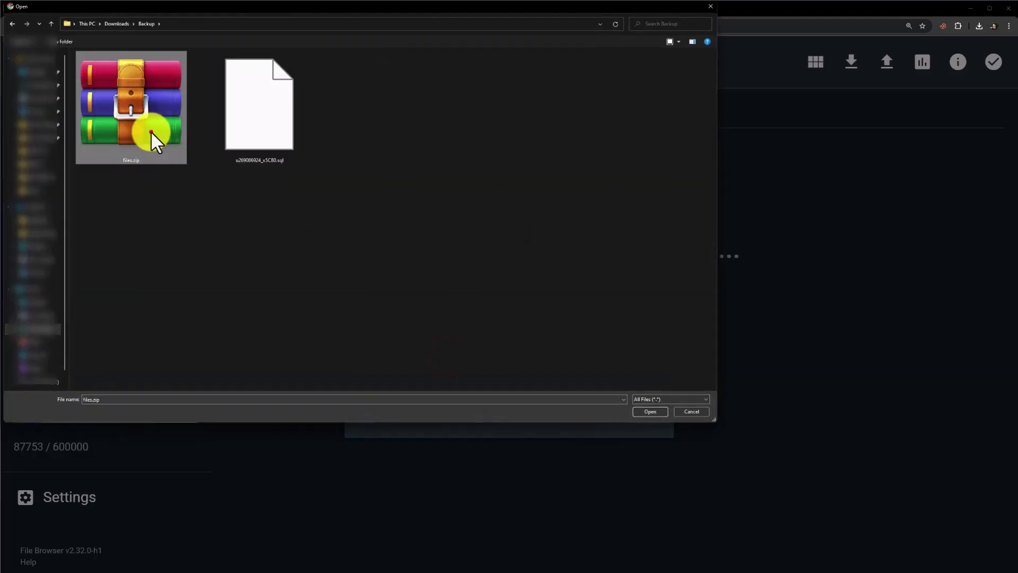
{"action": "left_click", "coordinate": [652, 410]}
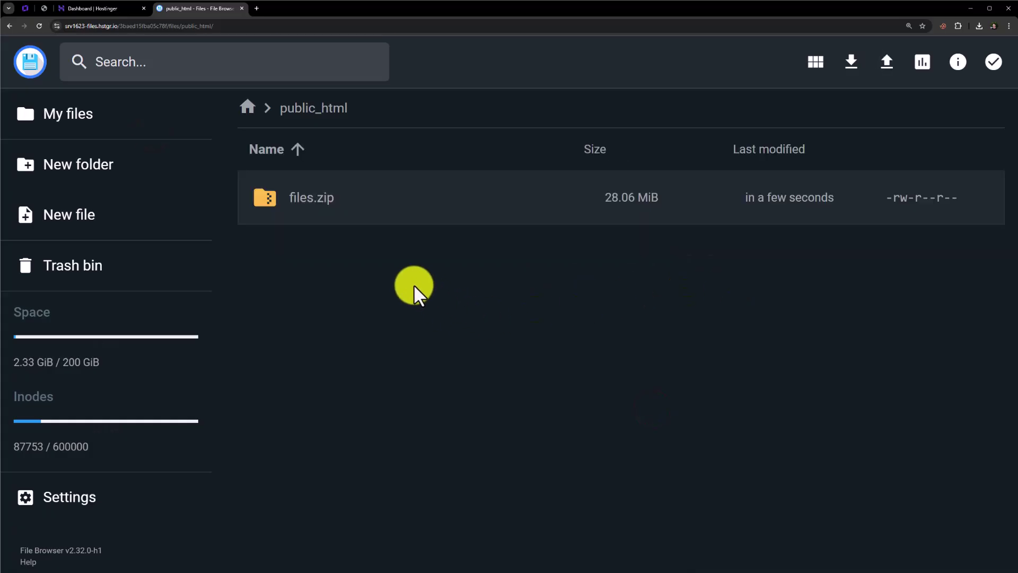
Step: Extract files.zip into a new folder named 'webstie'
{"action": "right_click", "coordinate": [326, 186]}
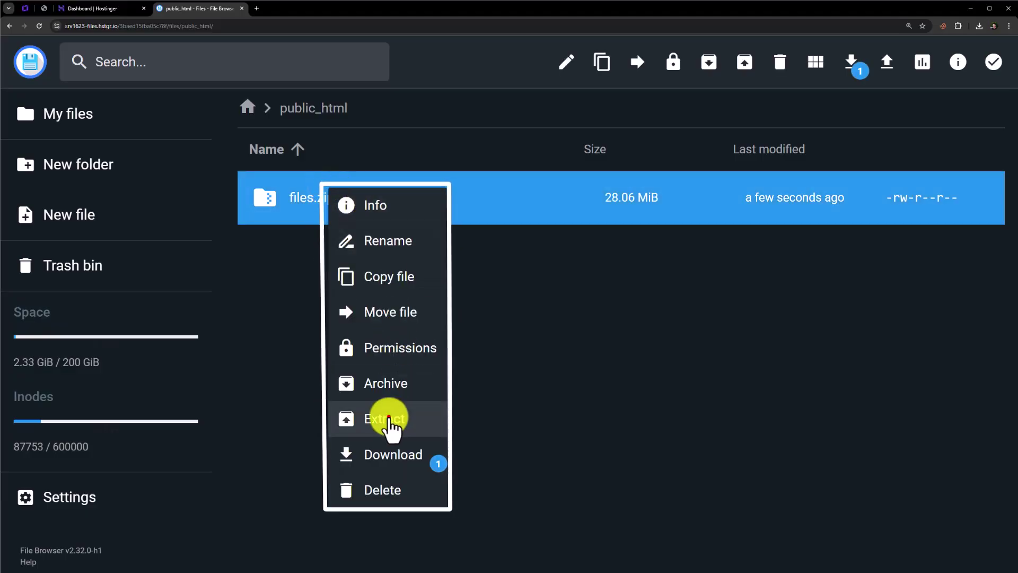
{"action": "left_click", "coordinate": [392, 420]}
{"action": "left_click", "coordinate": [470, 254]}
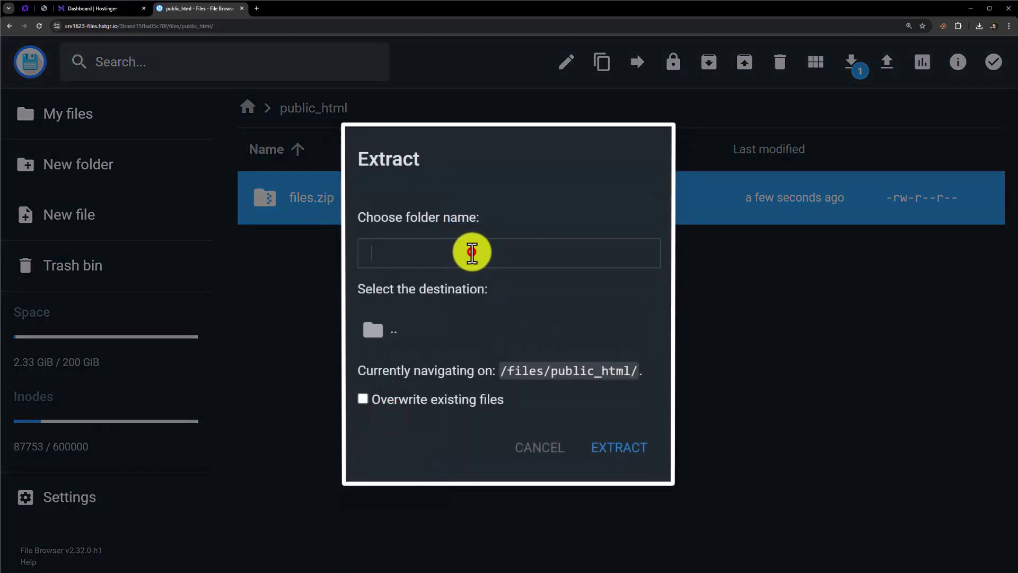
{"action": "type", "text": "webstie"}
{"action": "left_click", "coordinate": [636, 448]}
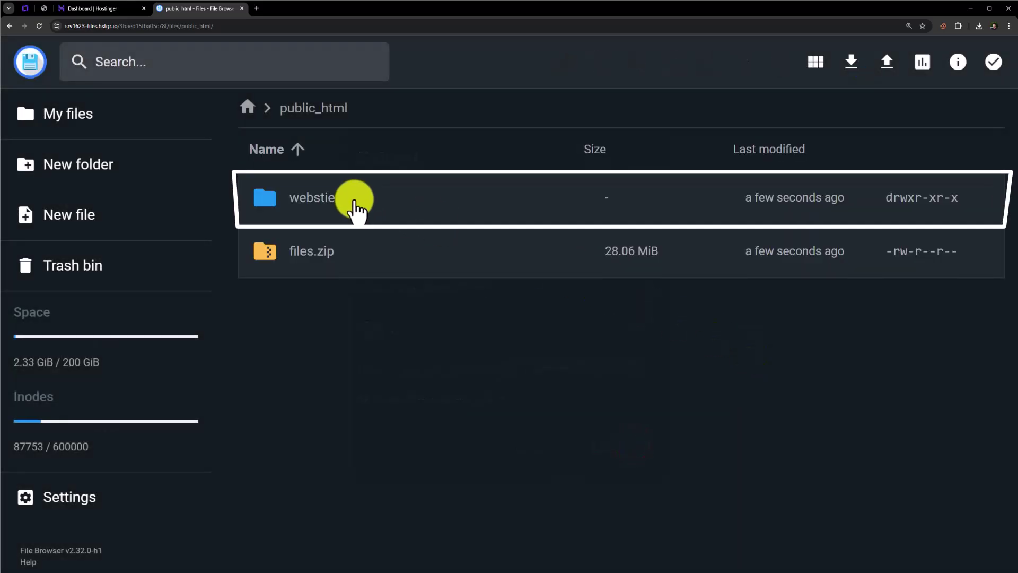
Step: Move every extracted WordPress file and folder from webstie up into public_html
{"action": "double_click", "coordinate": [359, 197]}
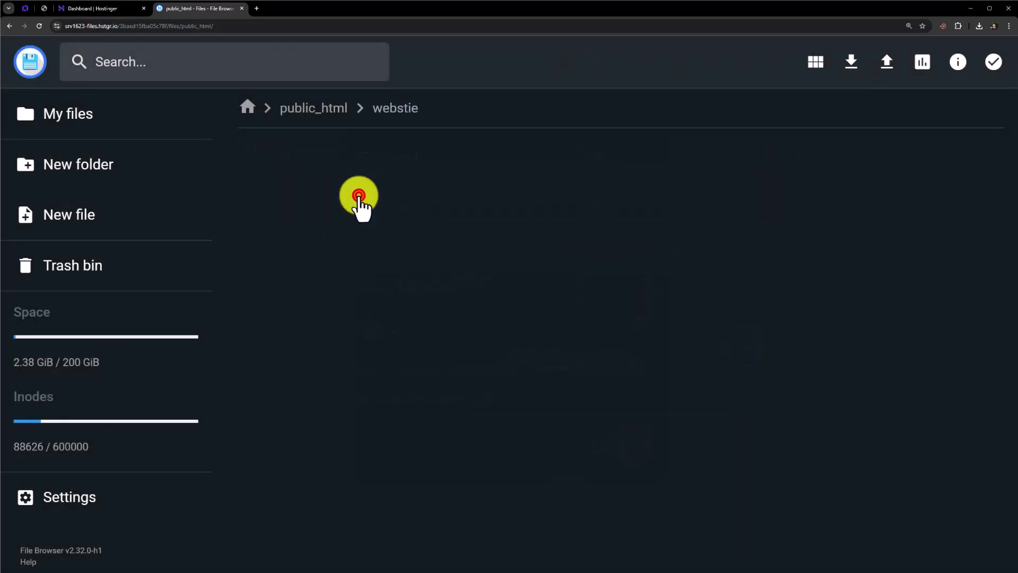
{"action": "scroll", "coordinate": [454, 239], "scroll_direction": "down", "scroll_amount": 12}
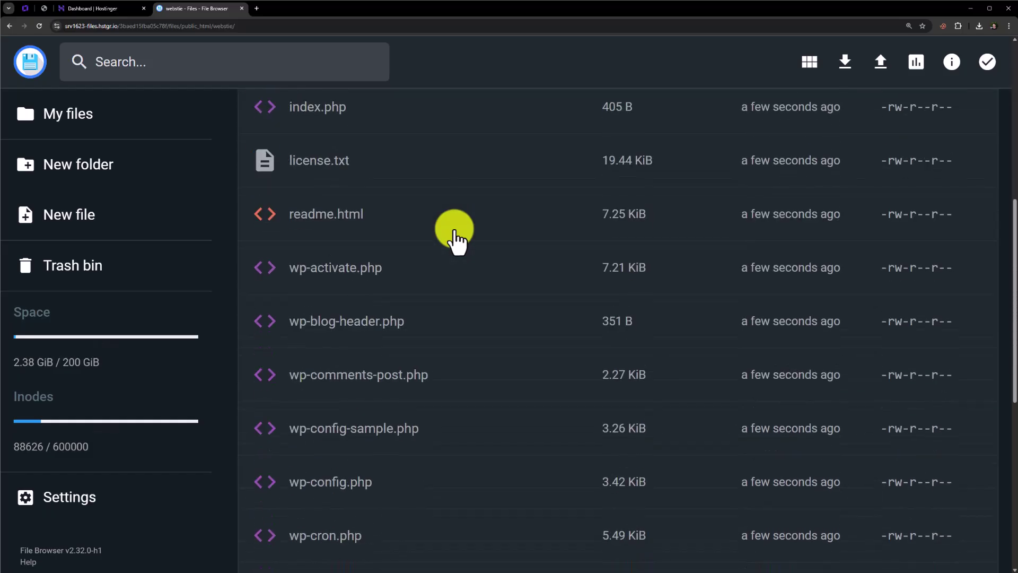
{"action": "scroll", "coordinate": [455, 242], "scroll_direction": "up", "scroll_amount": 3}
{"action": "scroll", "coordinate": [454, 240], "scroll_direction": "up", "scroll_amount": 8}
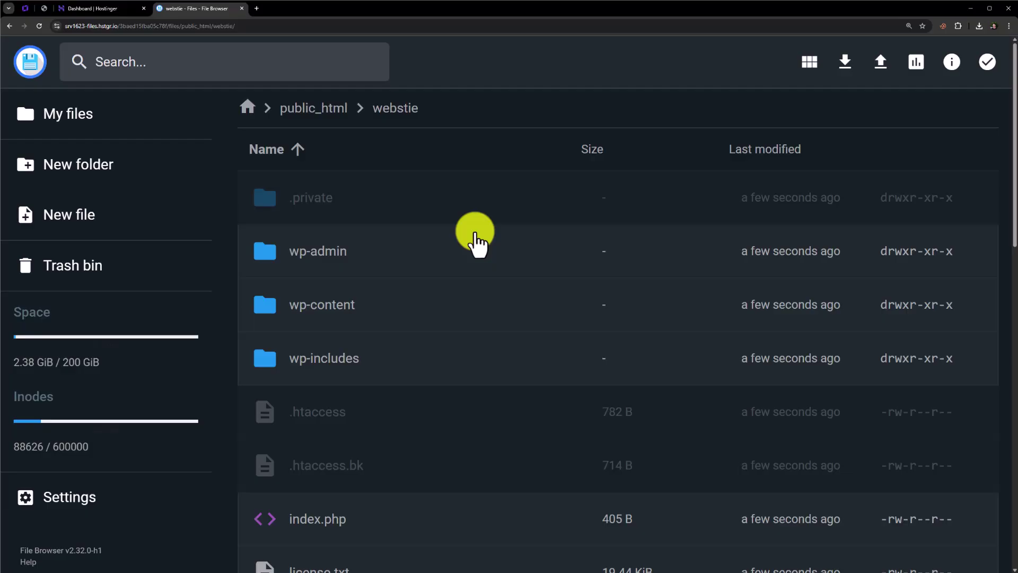
{"action": "key", "text": "ctrl+a"}
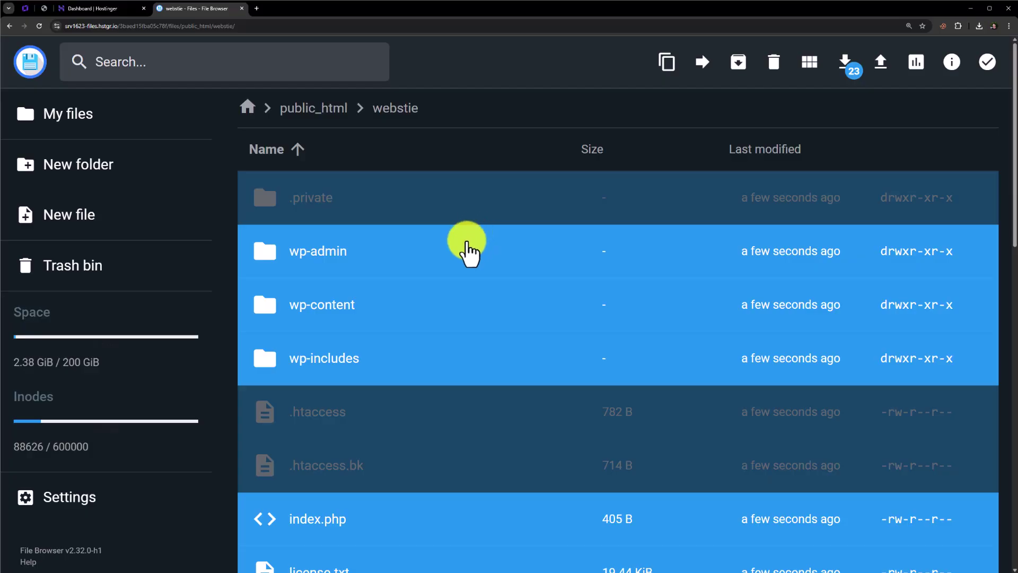
{"action": "right_click", "coordinate": [439, 244]}
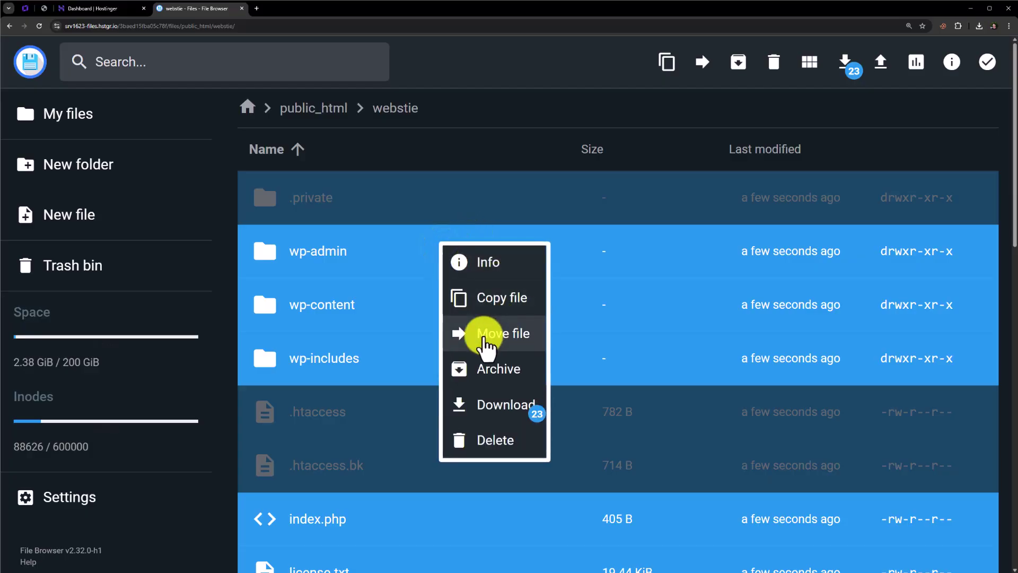
{"action": "left_click", "coordinate": [485, 334]}
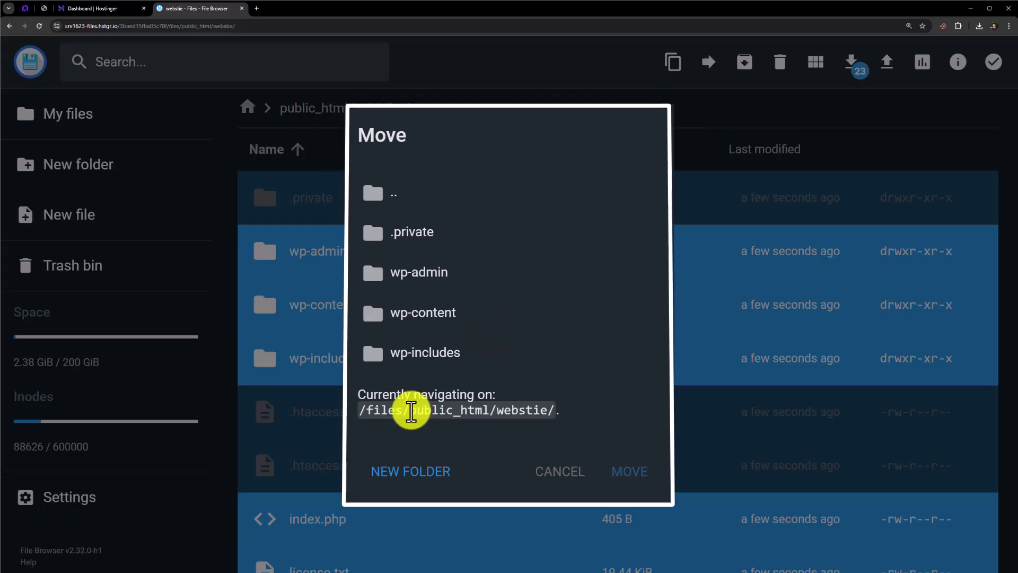
{"action": "left_click_drag", "start_coordinate": [411, 411], "coordinate": [557, 421]}
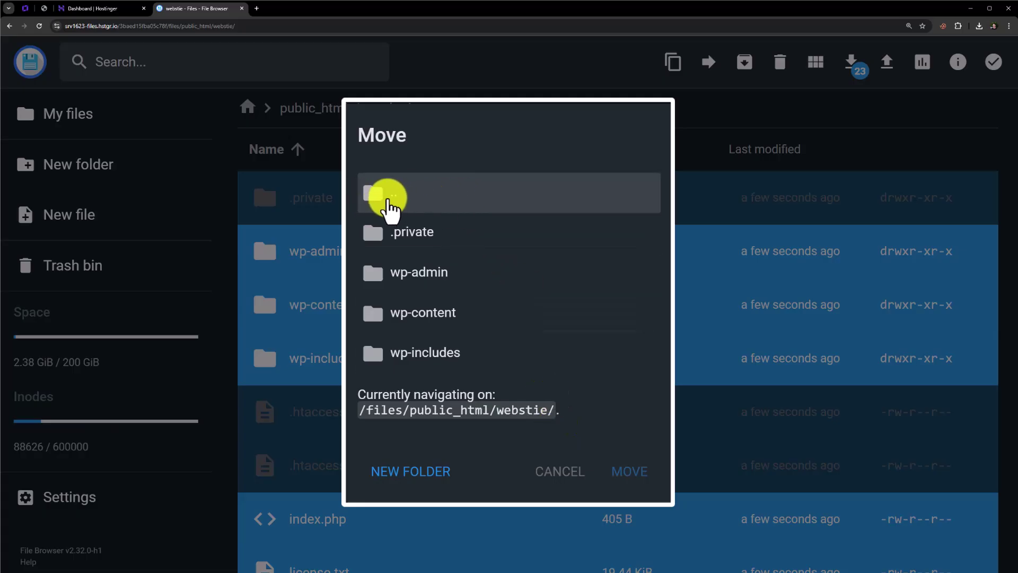
{"action": "double_click", "coordinate": [389, 198]}
{"action": "left_click_drag", "start_coordinate": [517, 342], "coordinate": [632, 340]}
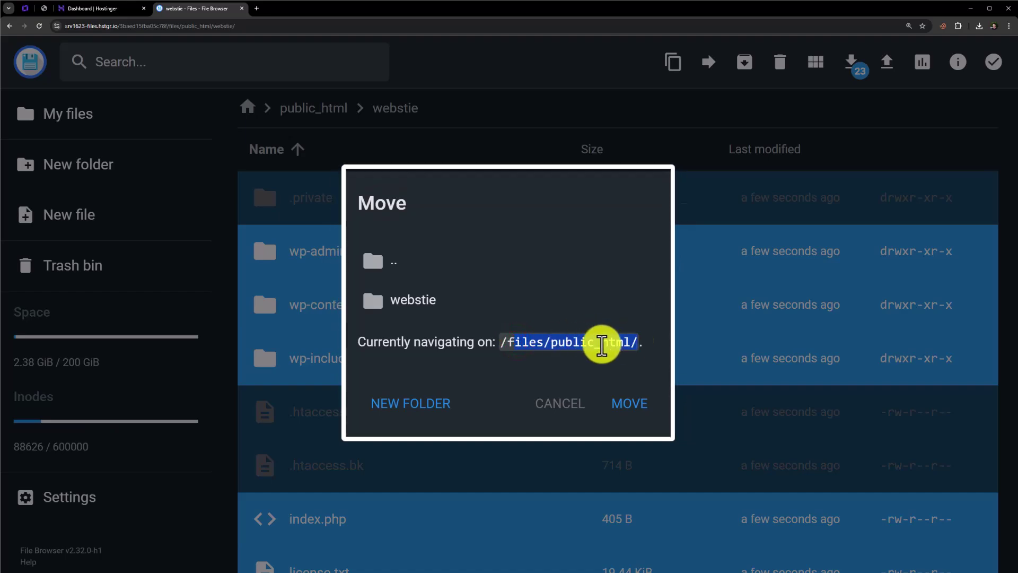
{"action": "left_click", "coordinate": [636, 402]}
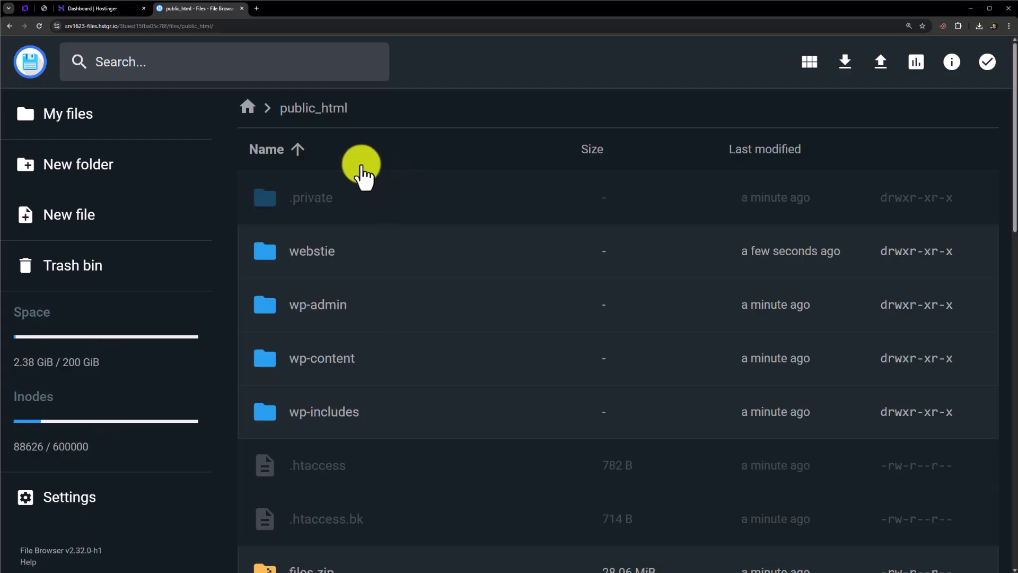
{"action": "left_click", "coordinate": [114, 14]}
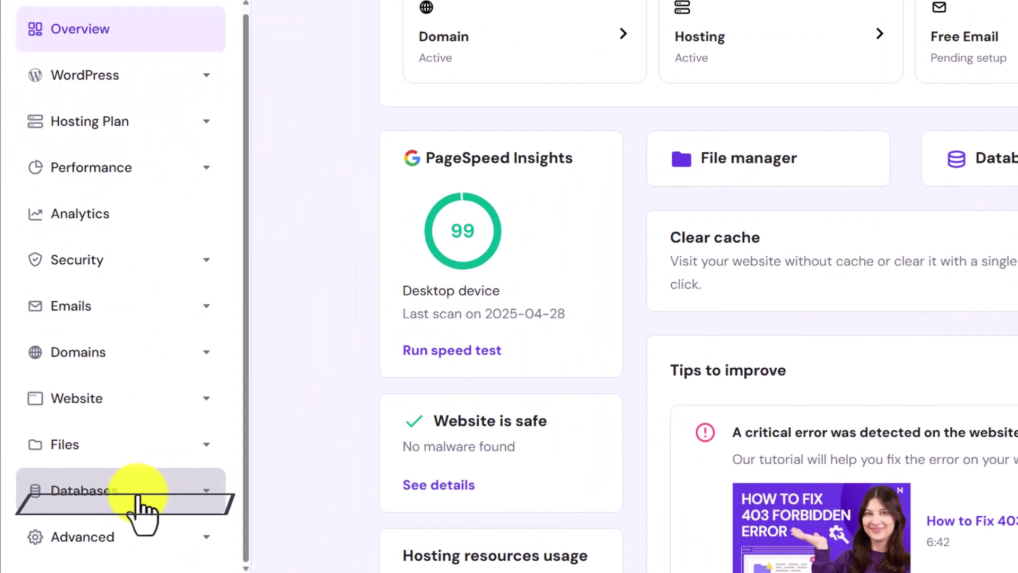
{"action": "left_click", "coordinate": [88, 520]}
{"action": "scroll", "coordinate": [180, 371], "scroll_direction": "down", "scroll_amount": 3}
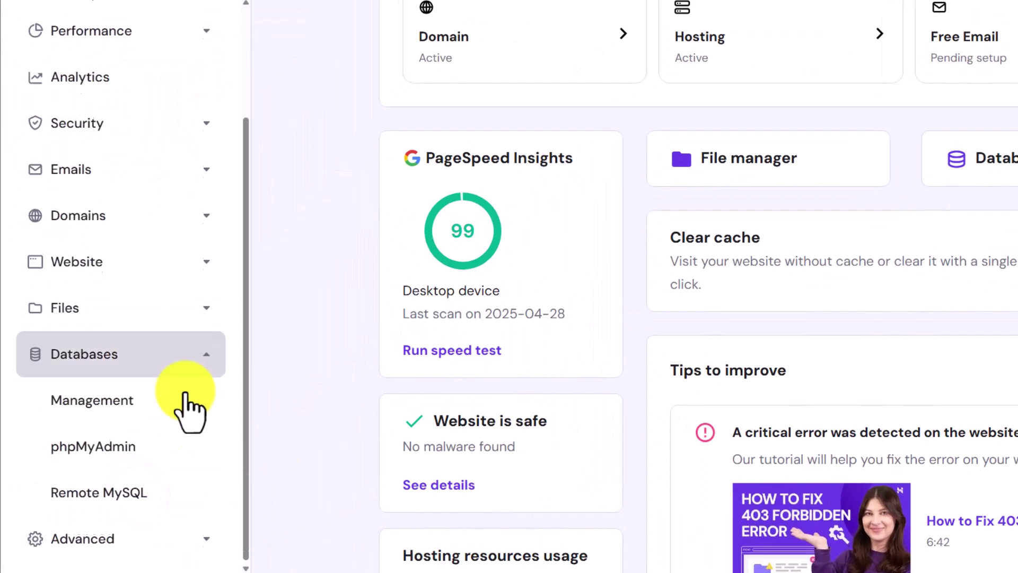
{"action": "left_click", "coordinate": [111, 404]}
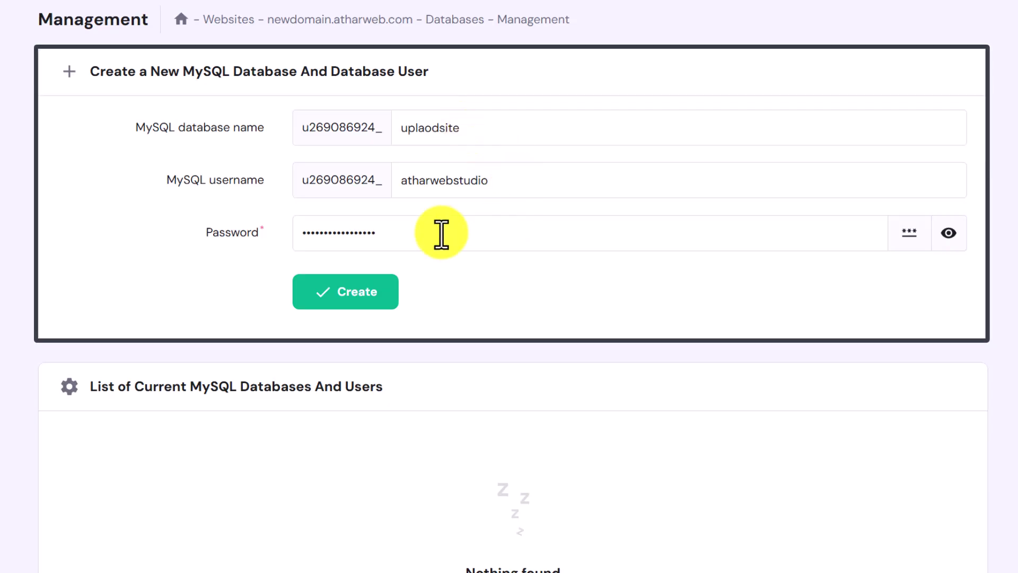
{"action": "type", "text": "1"}
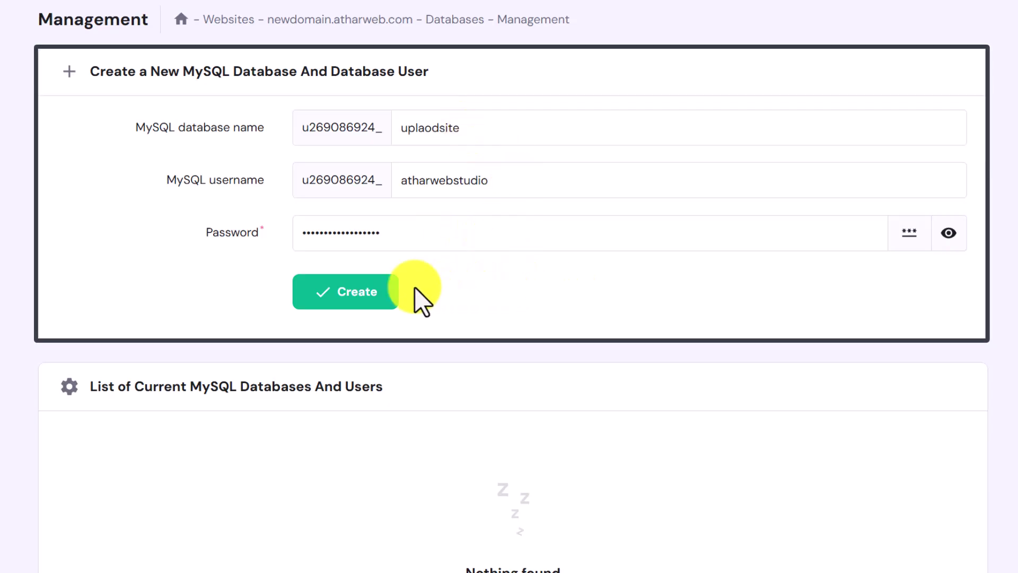
{"action": "left_click", "coordinate": [351, 292]}
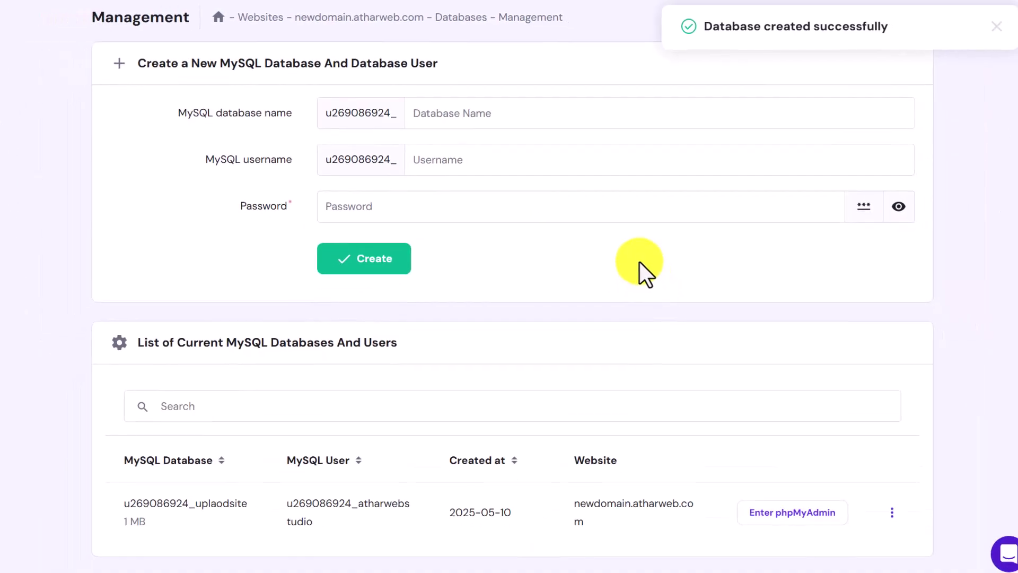
{"action": "scroll", "coordinate": [811, 445], "scroll_direction": "down", "scroll_amount": 1}
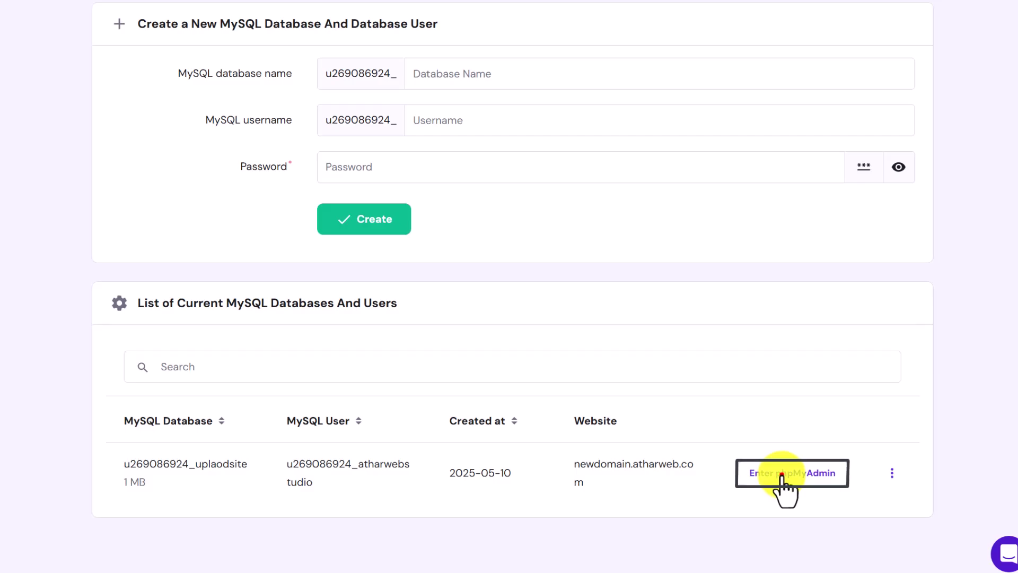
{"action": "left_click", "coordinate": [781, 473]}
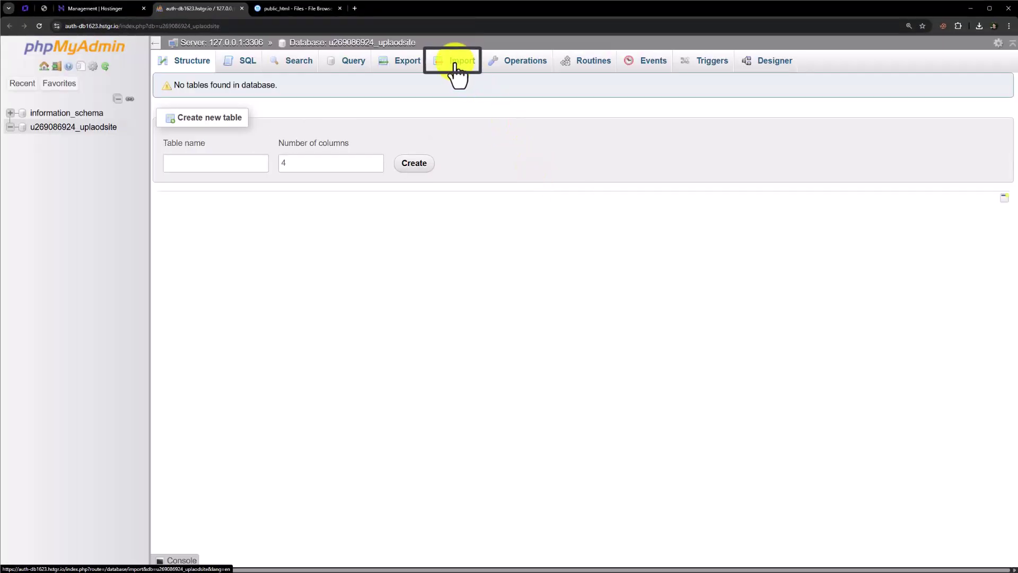
{"action": "left_click", "coordinate": [455, 62]}
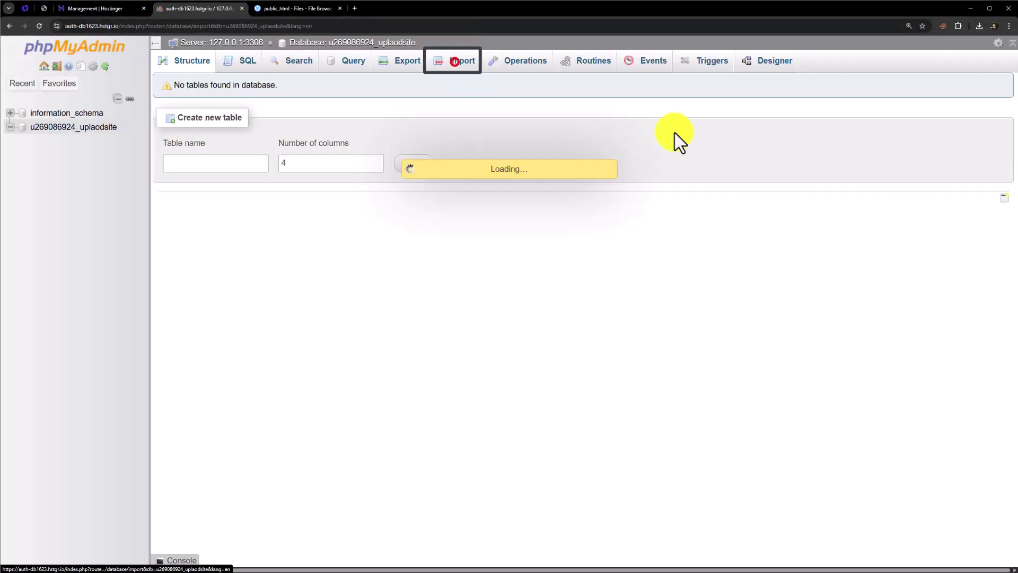
{"action": "left_click", "coordinate": [223, 215]}
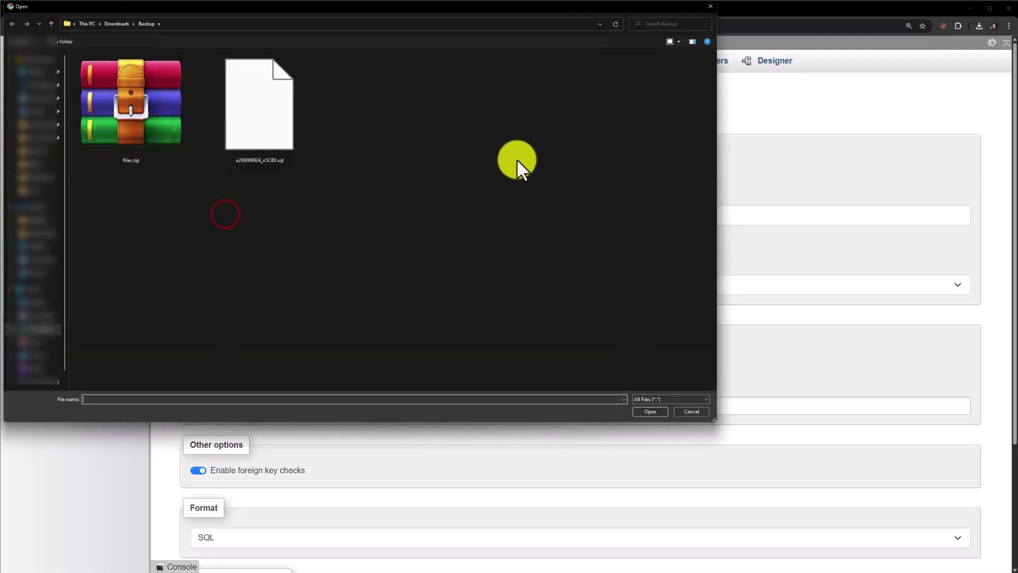
{"action": "left_click", "coordinate": [260, 159]}
{"action": "left_click", "coordinate": [653, 412]}
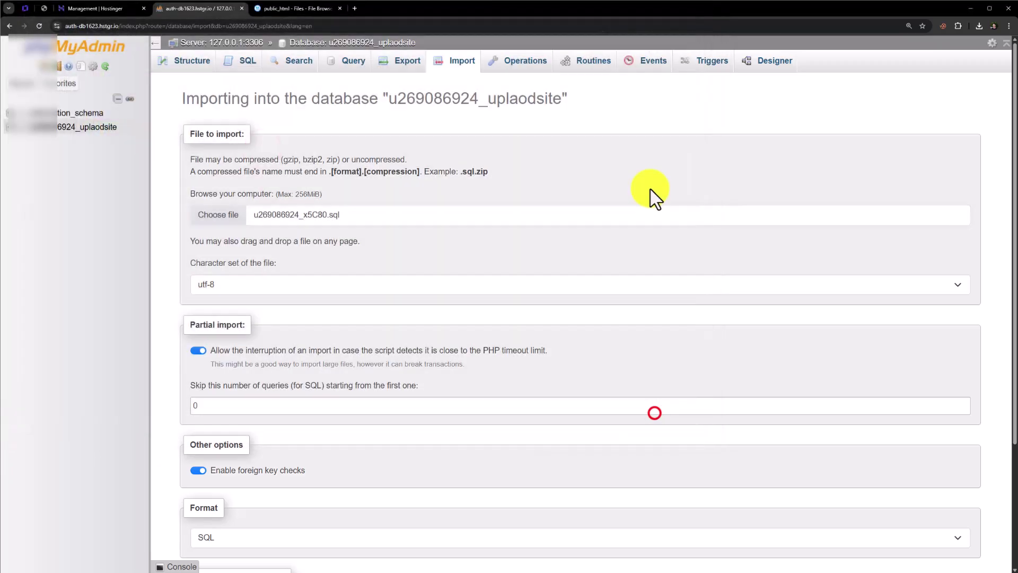
{"action": "scroll", "coordinate": [654, 198], "scroll_direction": "down", "scroll_amount": 3}
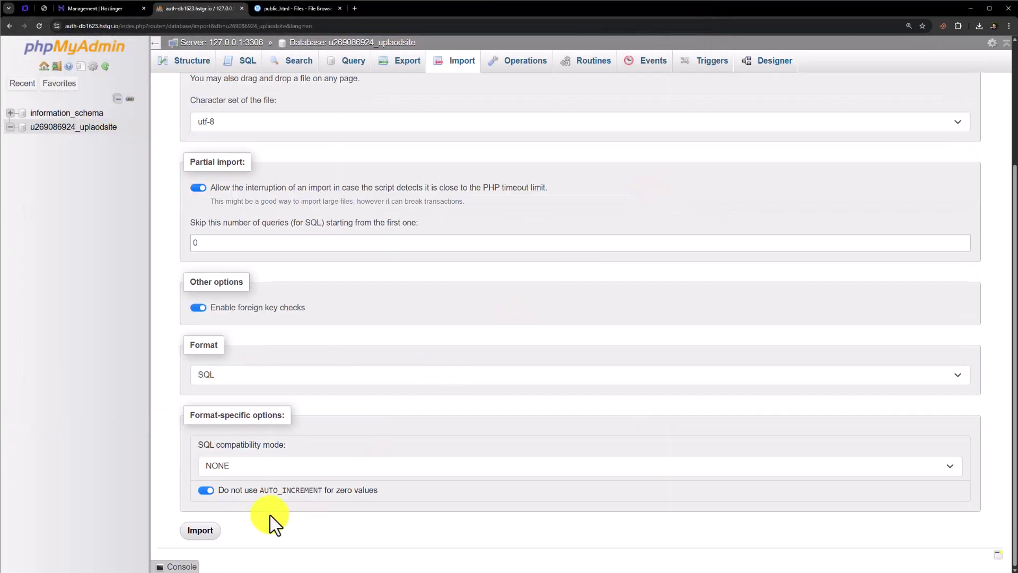
{"action": "left_click", "coordinate": [201, 531]}
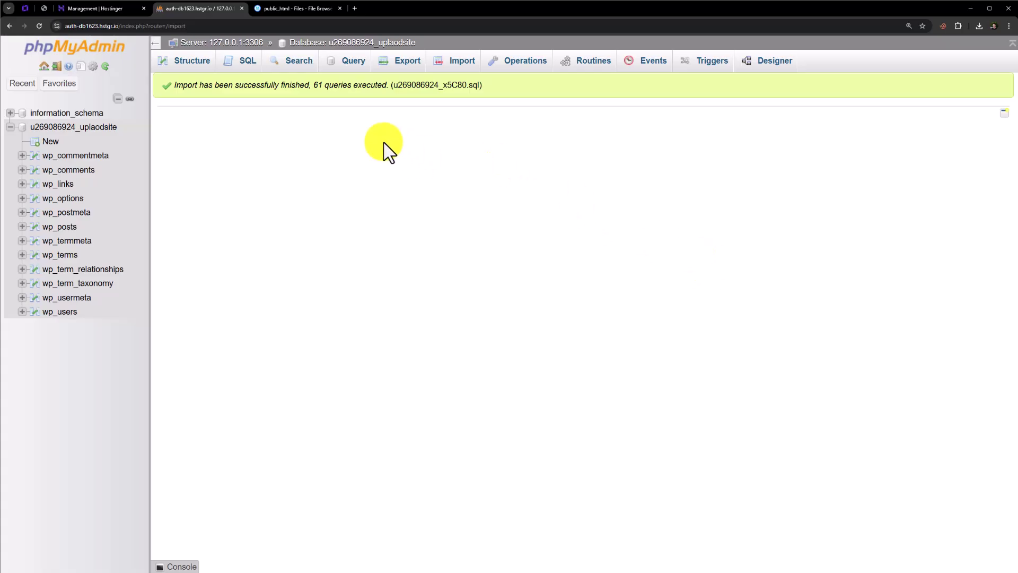
Step: Open wp-config.php in public_html for editing
{"action": "left_click", "coordinate": [307, 9]}
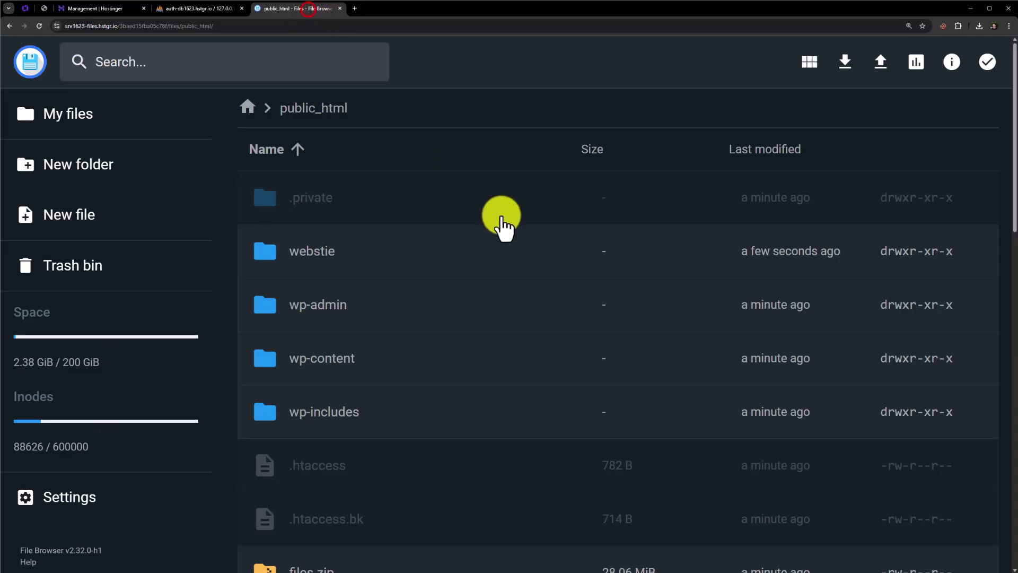
{"action": "scroll", "coordinate": [491, 268], "scroll_direction": "down", "scroll_amount": 10}
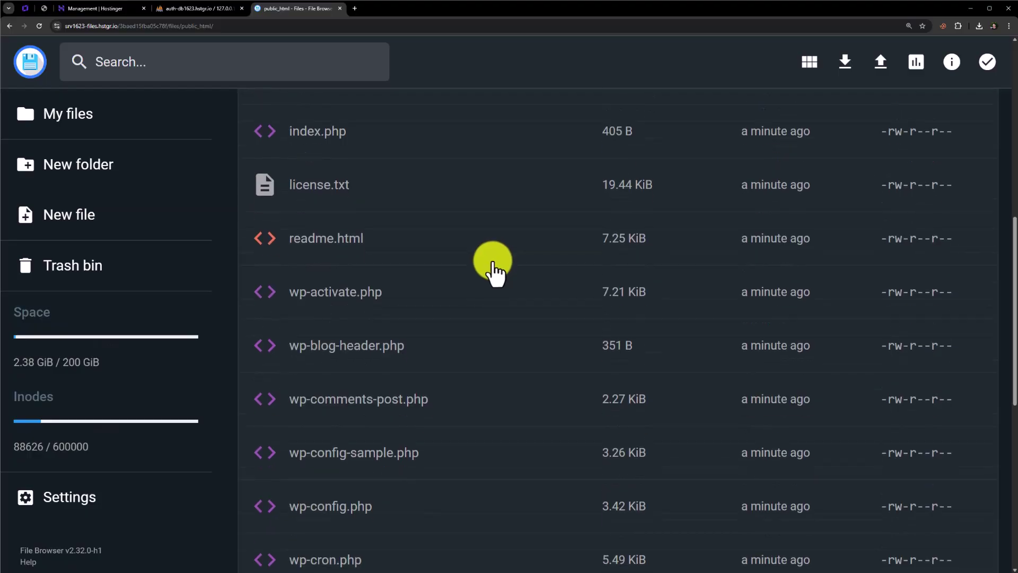
{"action": "left_click", "coordinate": [315, 383]}
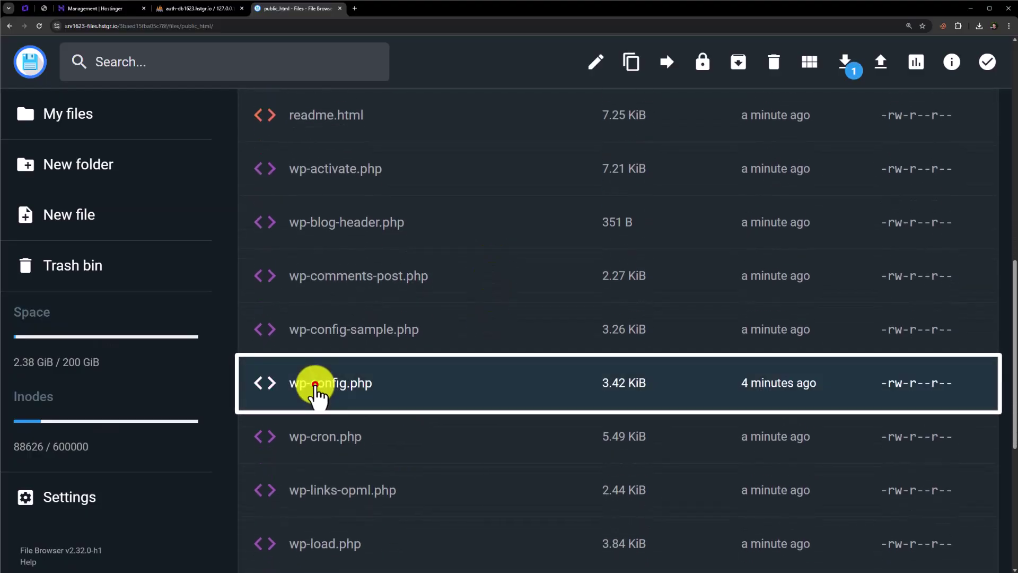
{"action": "right_click", "coordinate": [351, 386]}
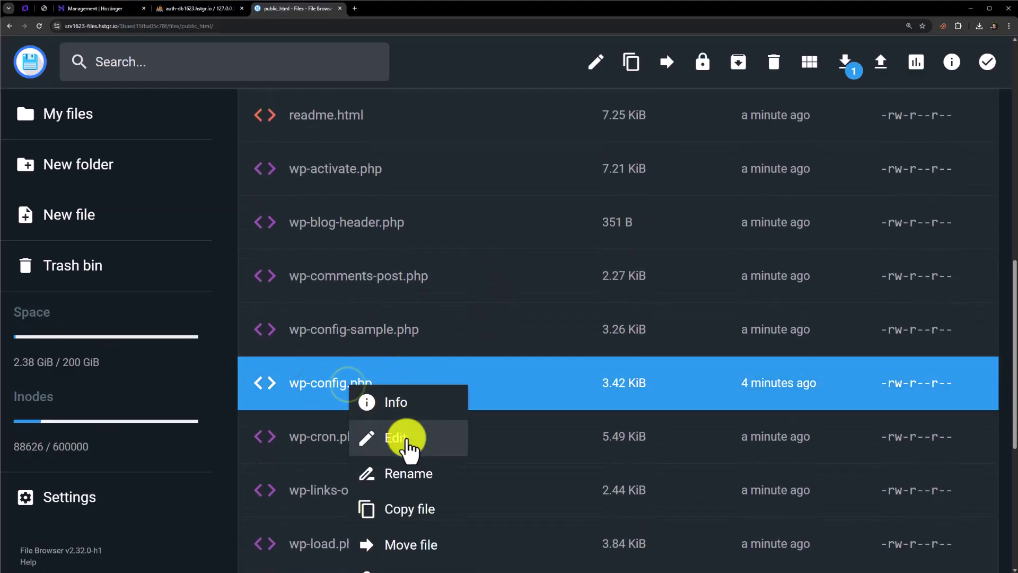
{"action": "left_click", "coordinate": [392, 440]}
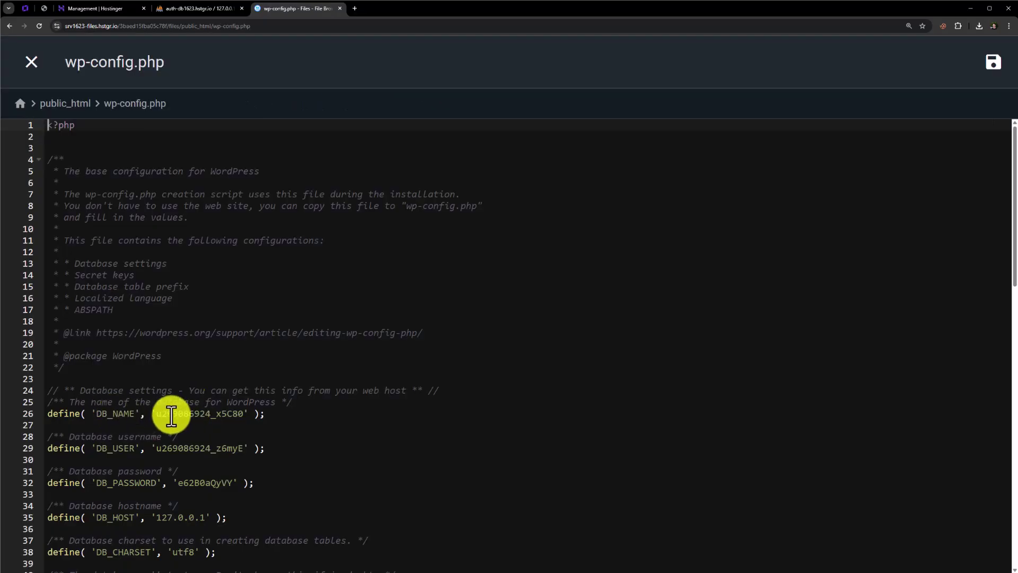
{"action": "left_click", "coordinate": [107, 8]}
{"action": "left_click_drag", "start_coordinate": [272, 471], "coordinate": [371, 471]}
{"action": "key", "text": "ctrl+c"}
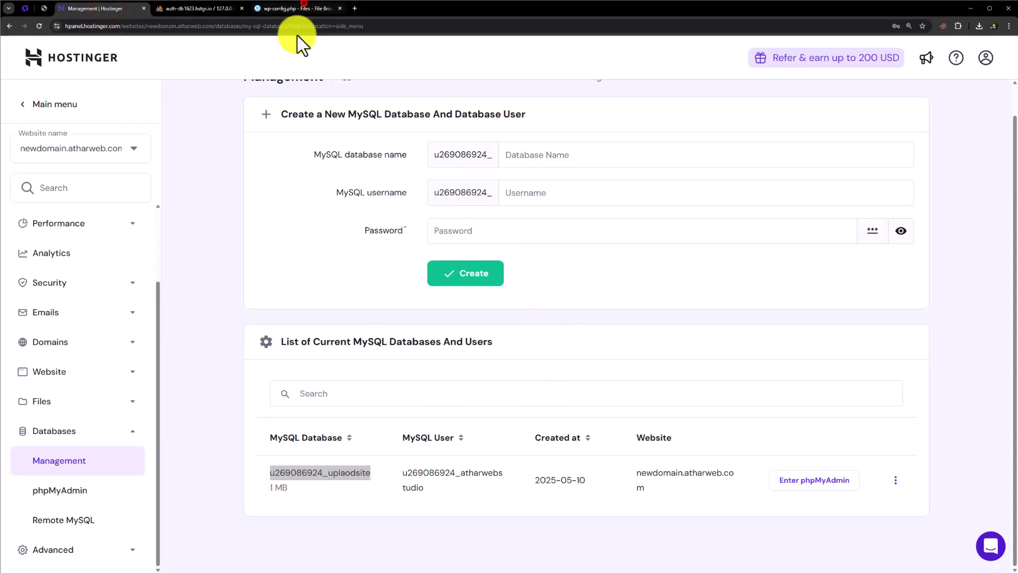
{"action": "left_click", "coordinate": [303, 9]}
{"action": "double_click", "coordinate": [223, 414]}
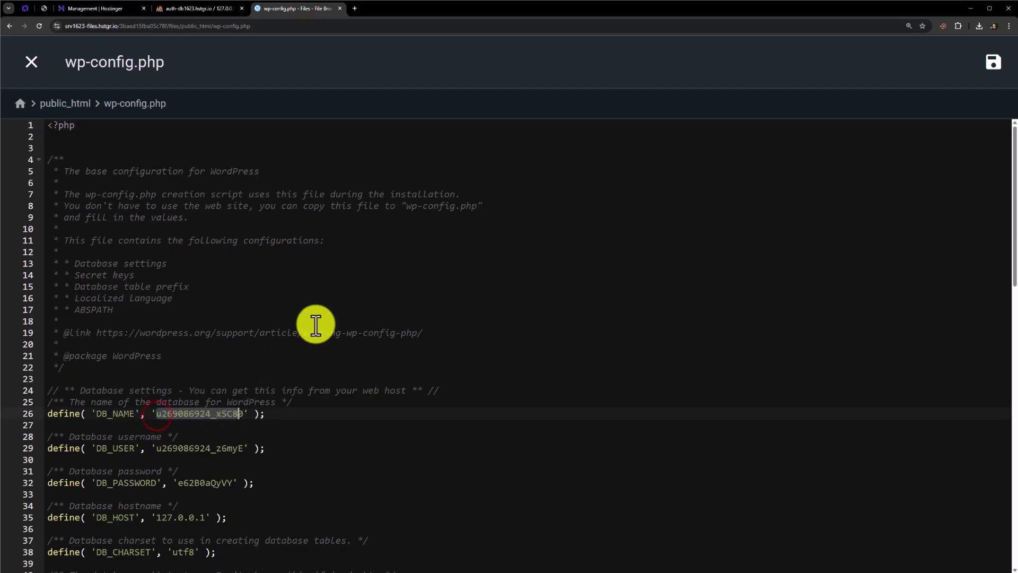
{"action": "key", "text": "ctrl+v"}
{"action": "left_click", "coordinate": [72, 8]}
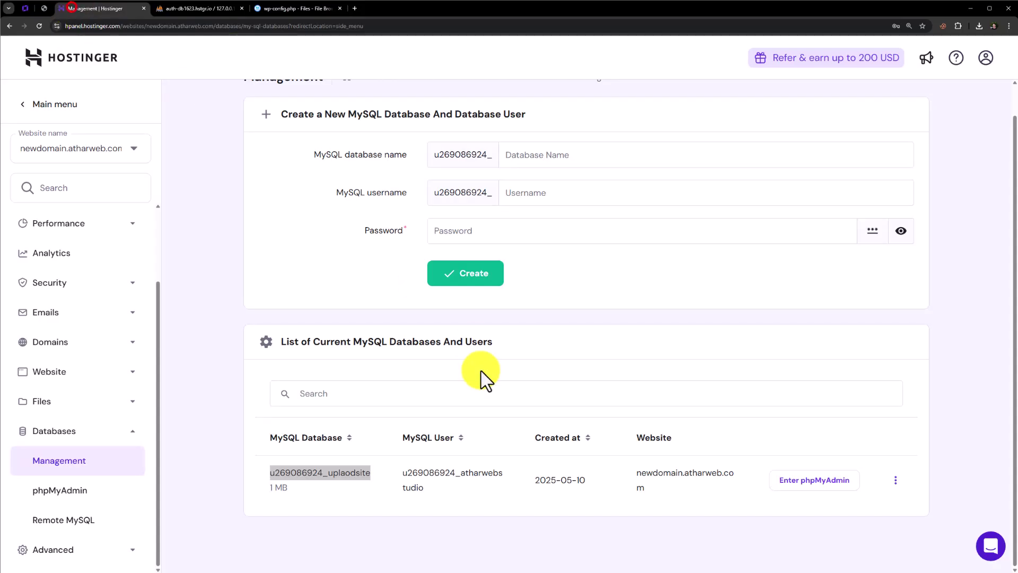
{"action": "double_click", "coordinate": [403, 471]}
{"action": "key", "text": "ctrl+c"}
{"action": "left_click", "coordinate": [288, 7]}
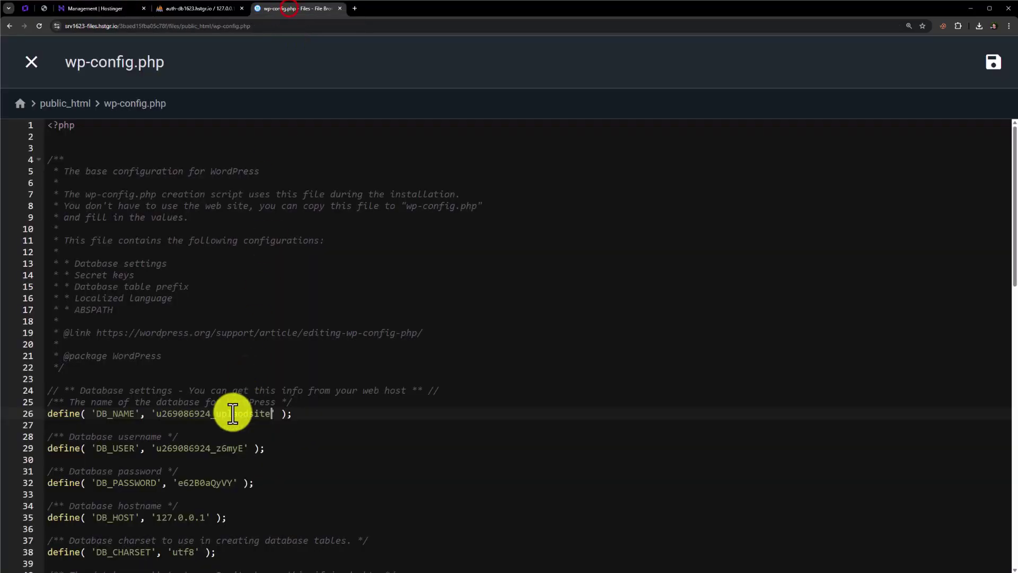
{"action": "double_click", "coordinate": [158, 449]}
{"action": "key", "text": "ctrl+v"}
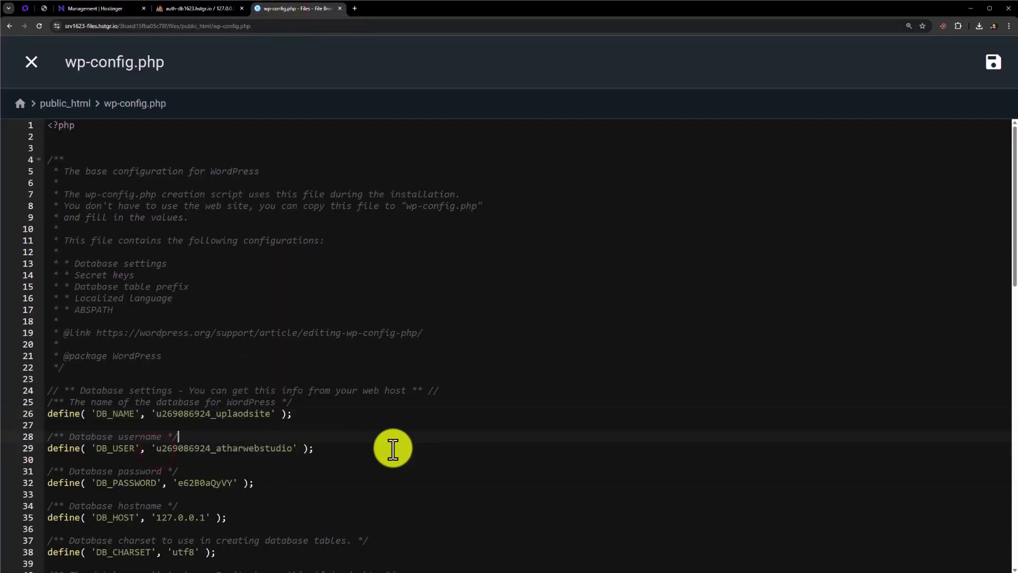
Step: Put the new database password in DB_PASSWORD and save wp-config.php
{"action": "double_click", "coordinate": [178, 485]}
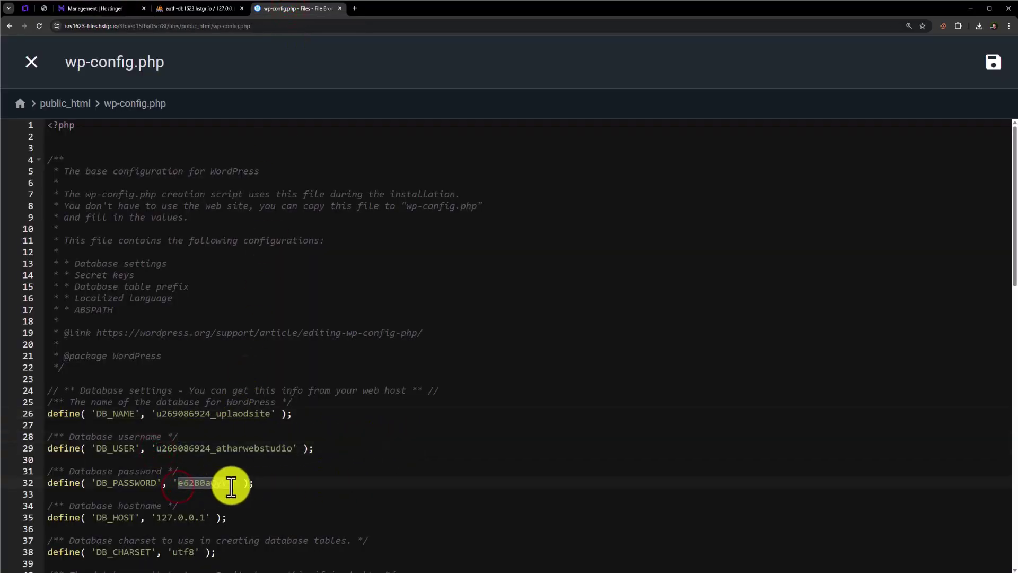
{"action": "right_click", "coordinate": [223, 484]}
{"action": "key", "text": "ctrl+v"}
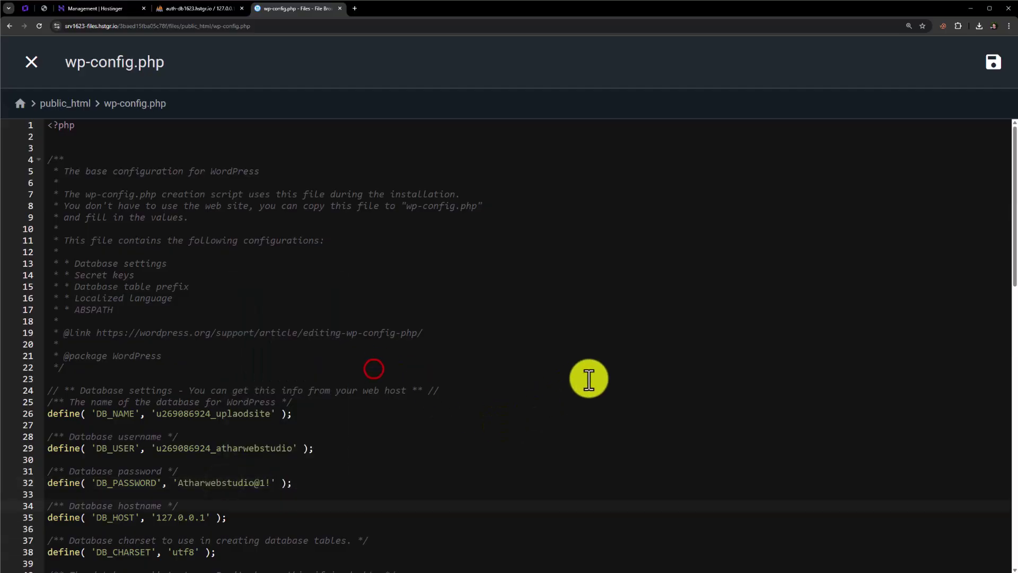
{"action": "left_click", "coordinate": [993, 62]}
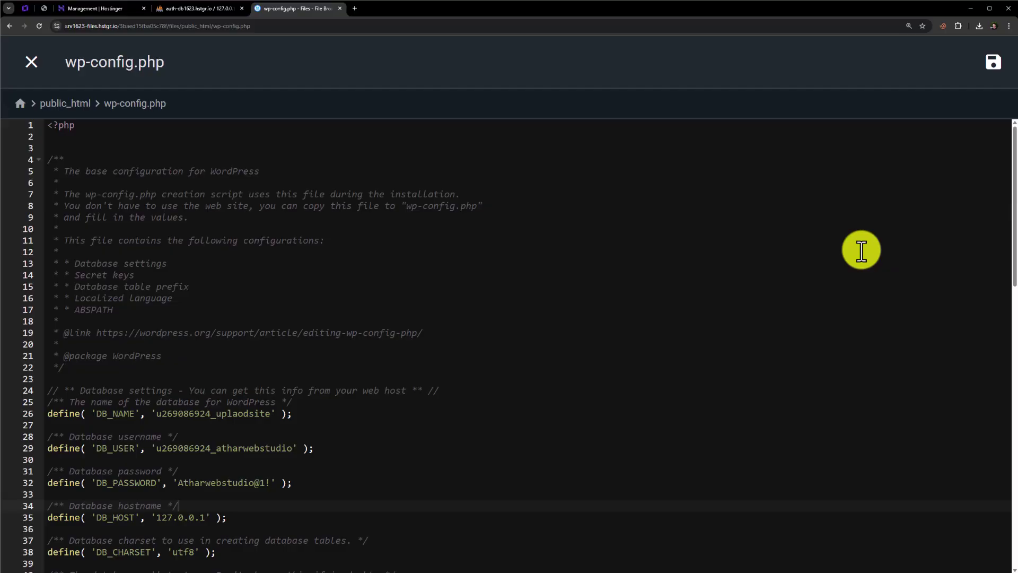
Step: Open the live newdomain.atharweb.com site from the website's Overview dashboard
{"action": "left_click", "coordinate": [92, 8]}
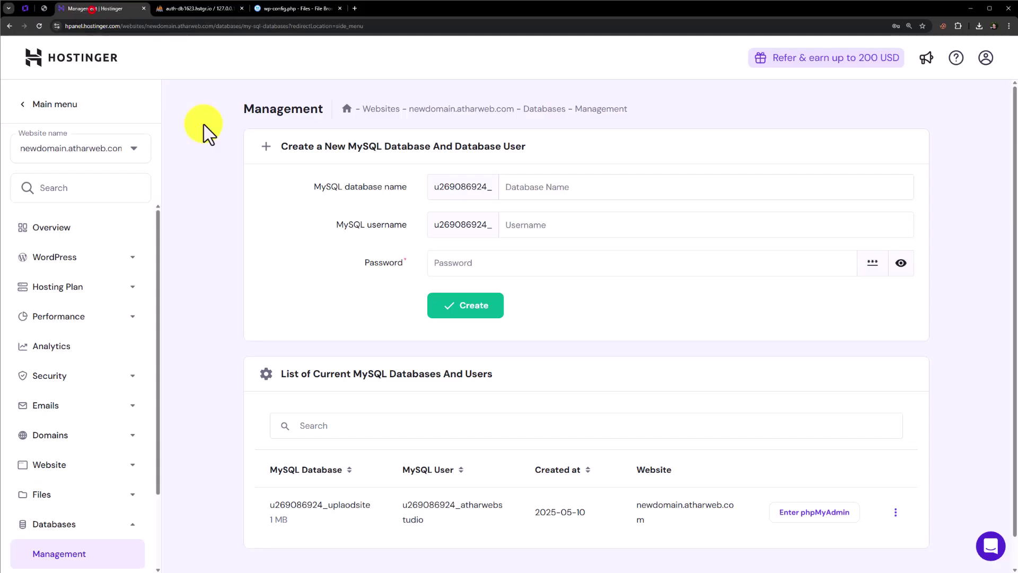
{"action": "left_click", "coordinate": [88, 231]}
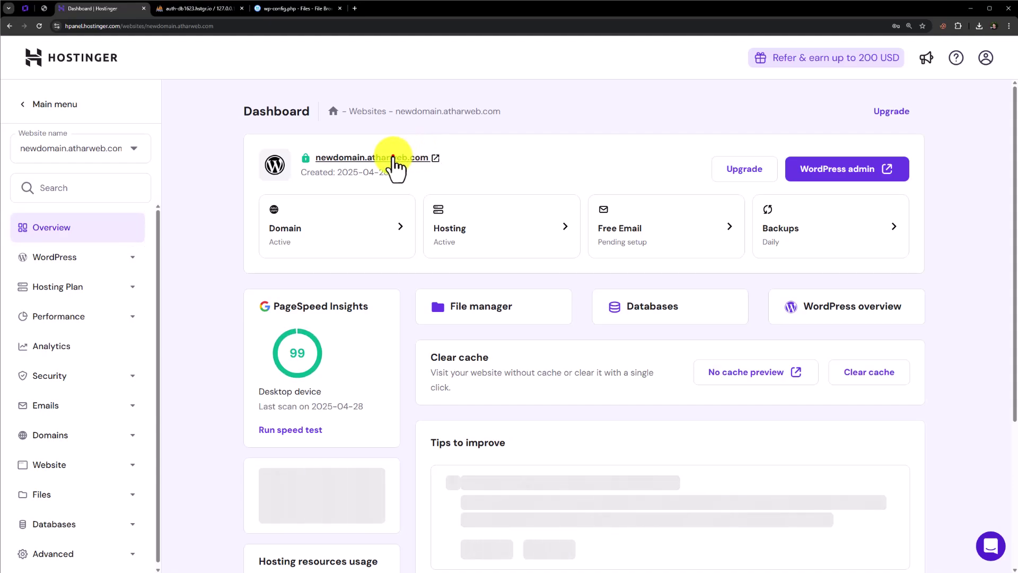
{"action": "left_click", "coordinate": [393, 157]}
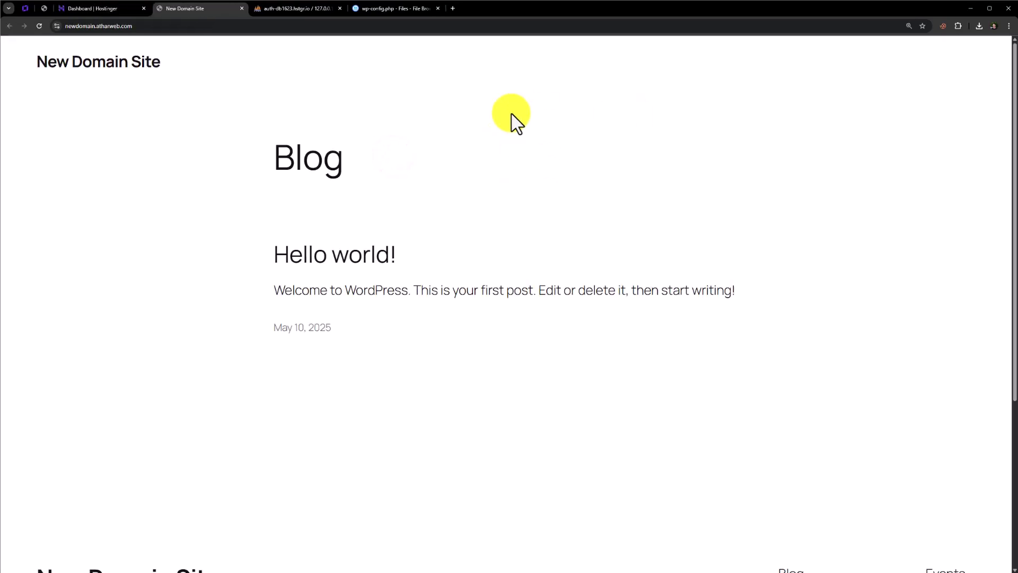